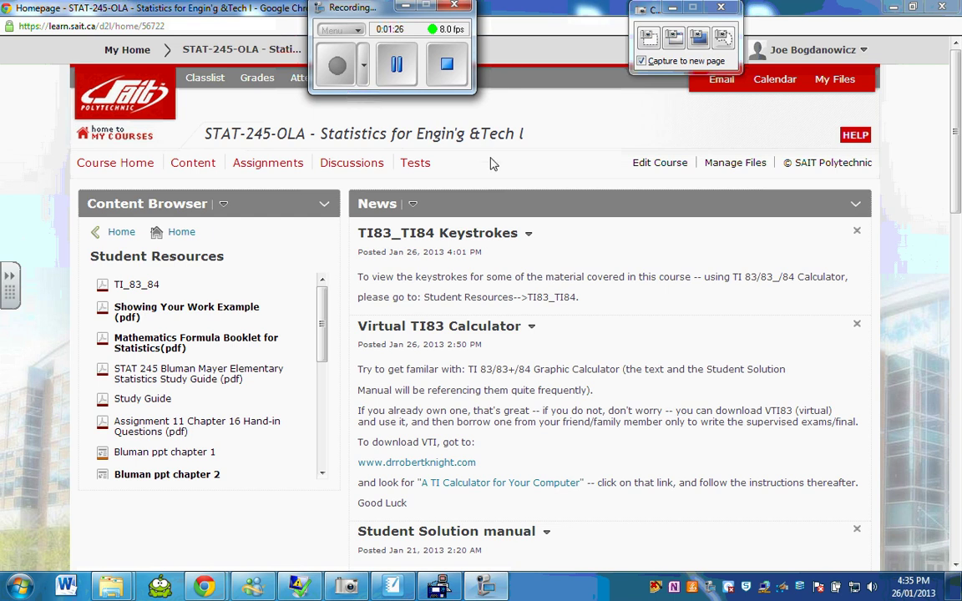
# - Open the McGraw-Hill Connect class registration link in the Course Schedule and Evaluation news post
pyautogui.click(956, 566)
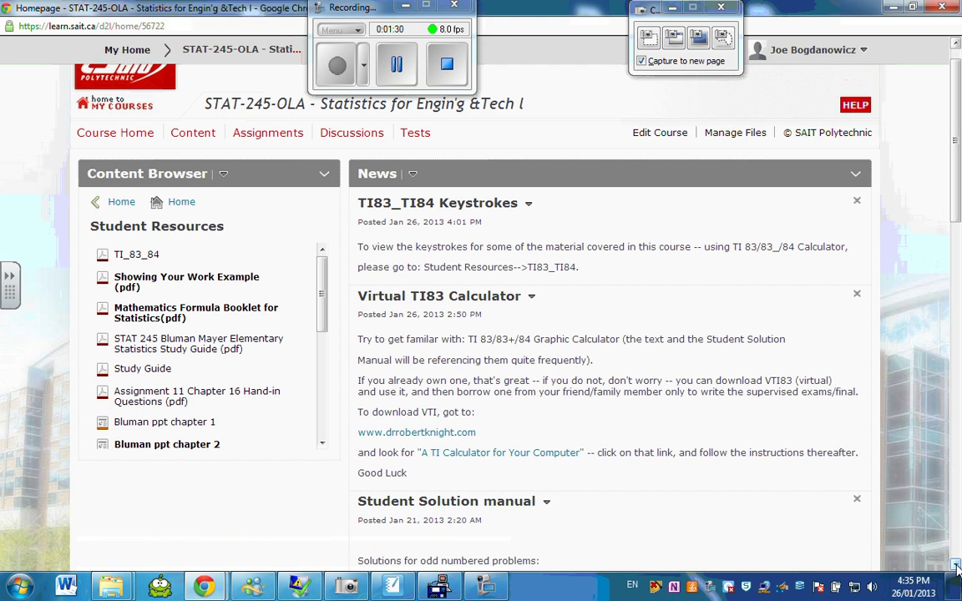
pyautogui.click(956, 566)
pyautogui.click(956, 566)
pyautogui.click(957, 566)
pyautogui.click(956, 566)
pyautogui.click(956, 565)
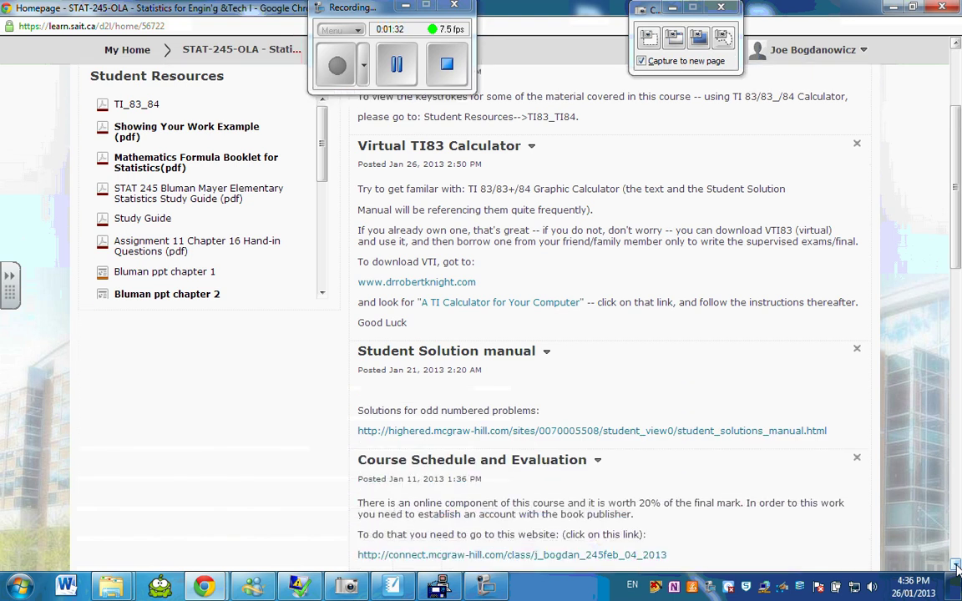
pyautogui.click(957, 566)
pyautogui.click(957, 565)
pyautogui.click(956, 565)
pyautogui.click(956, 565)
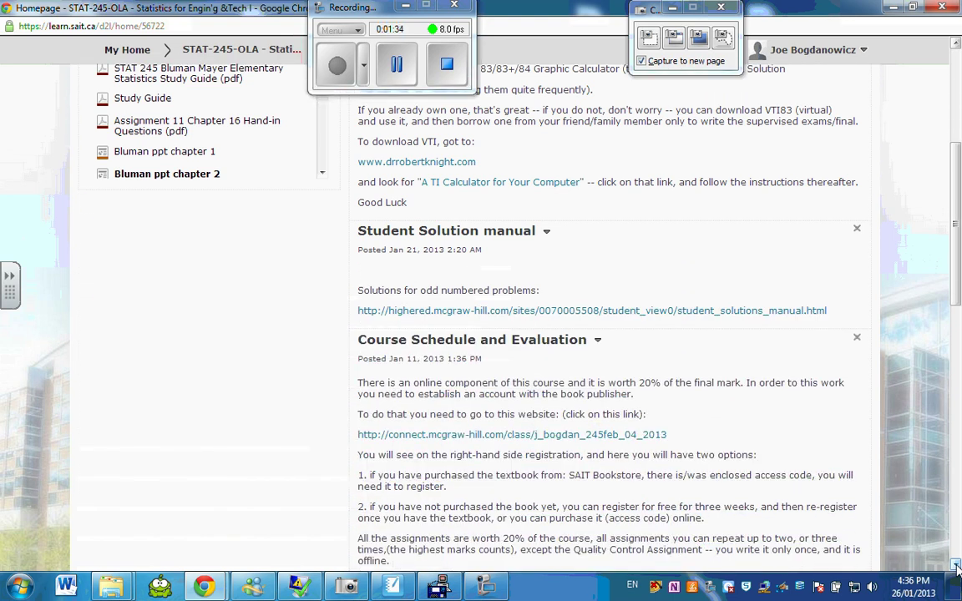
pyautogui.click(582, 436)
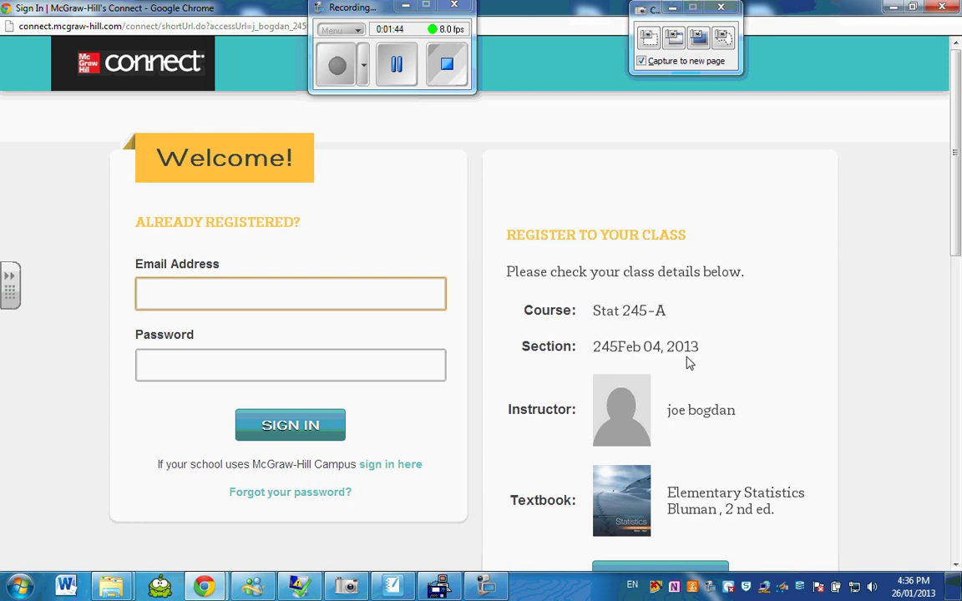
# - Start registering for the Stat 245-A class, section 245Feb 04, 2013
pyautogui.click(956, 564)
pyautogui.click(956, 565)
pyautogui.click(956, 564)
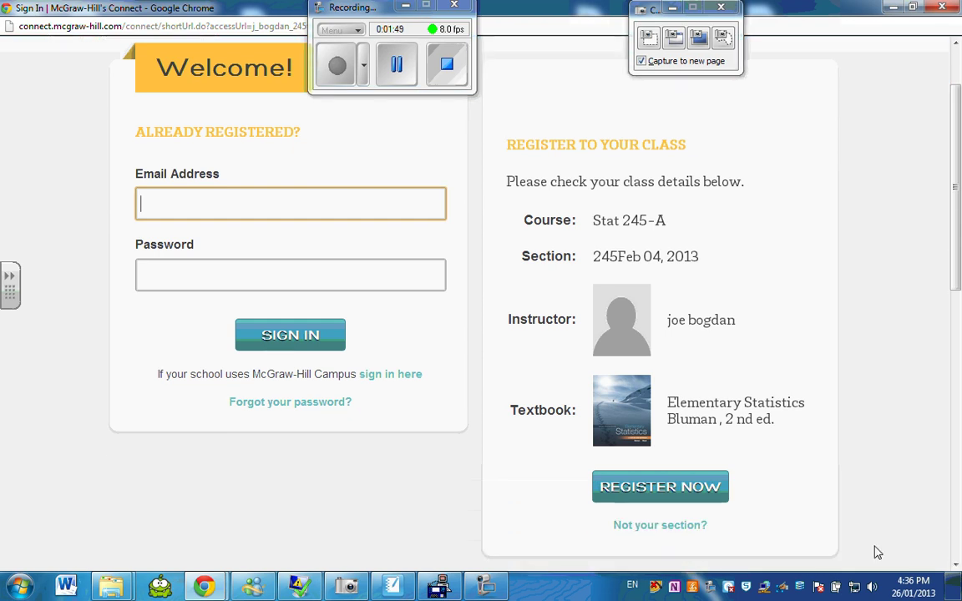
pyautogui.click(676, 492)
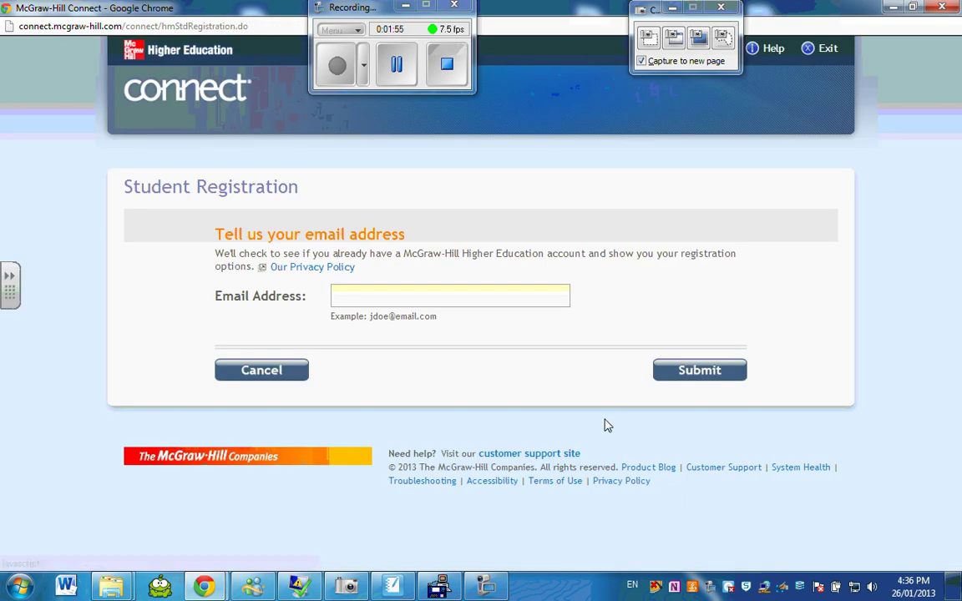
# - Enter the student's e-mail address in the Student Registration form and submit it
pyautogui.click(362, 296)
pyautogui.write('jm')
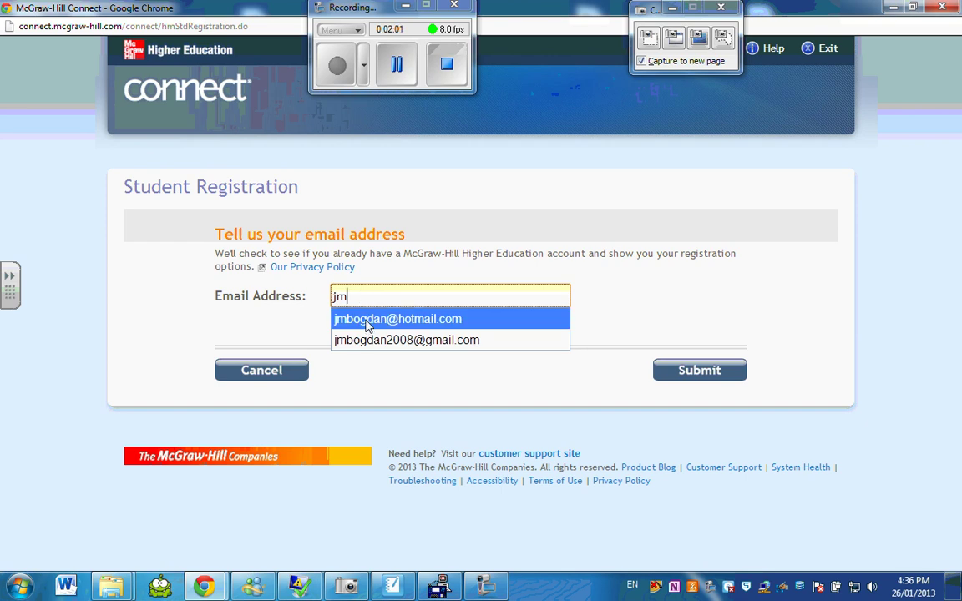
pyautogui.click(367, 321)
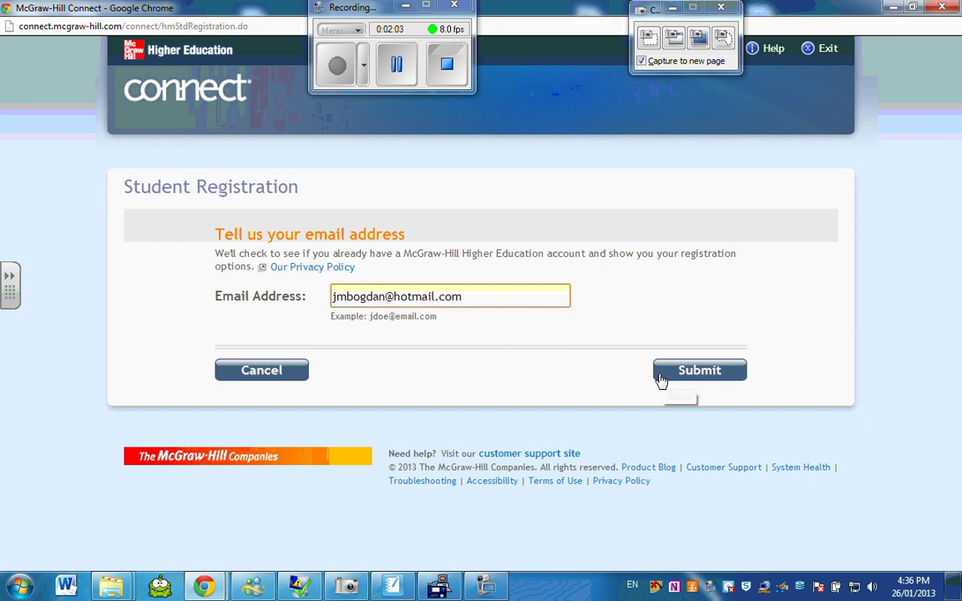
pyautogui.click(672, 372)
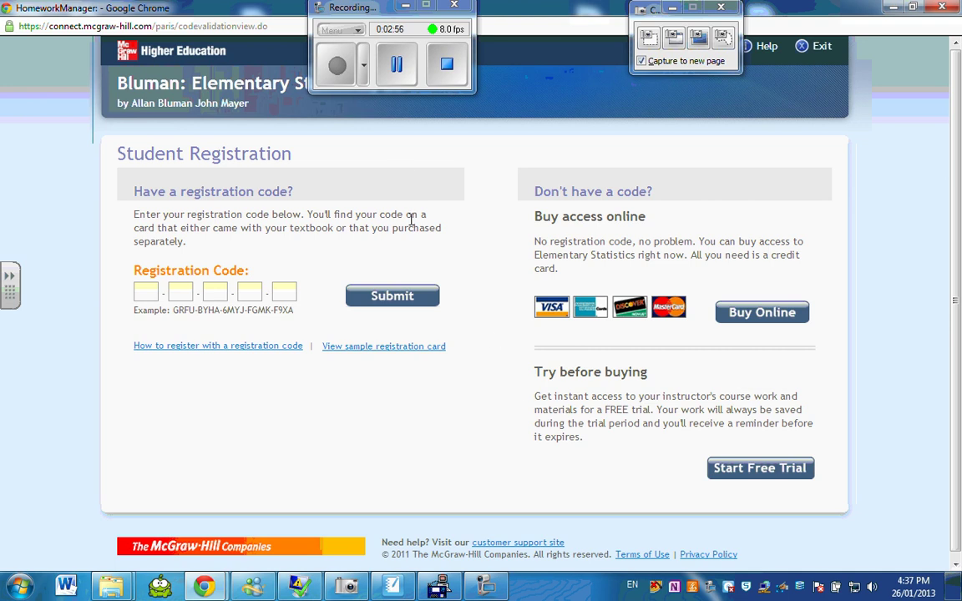
pyautogui.click(396, 67)
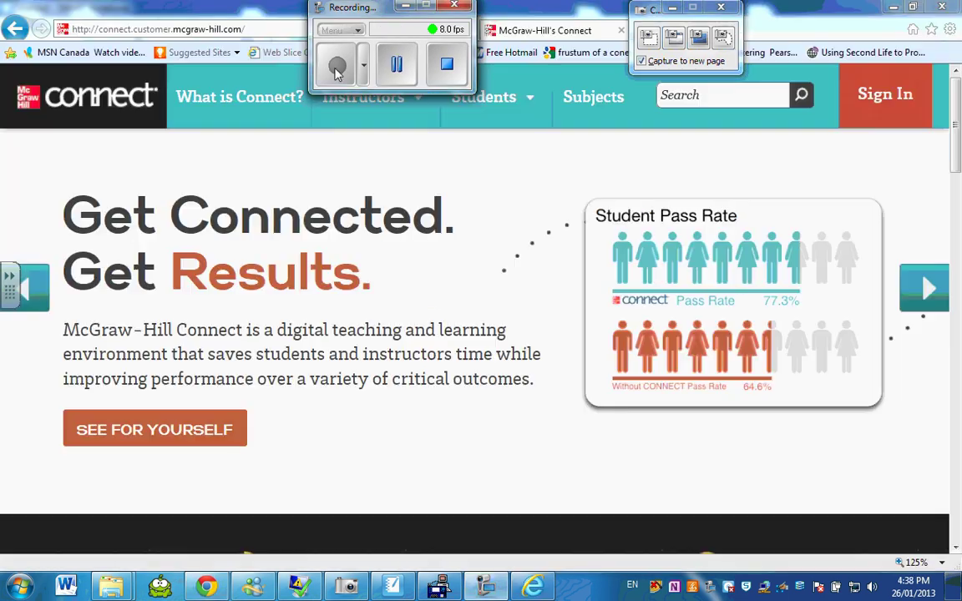
# - Sign in to McGraw-Hill Connect with the saved account e-mail and its password
pyautogui.moveTo(488, 125)
pyautogui.click(877, 108)
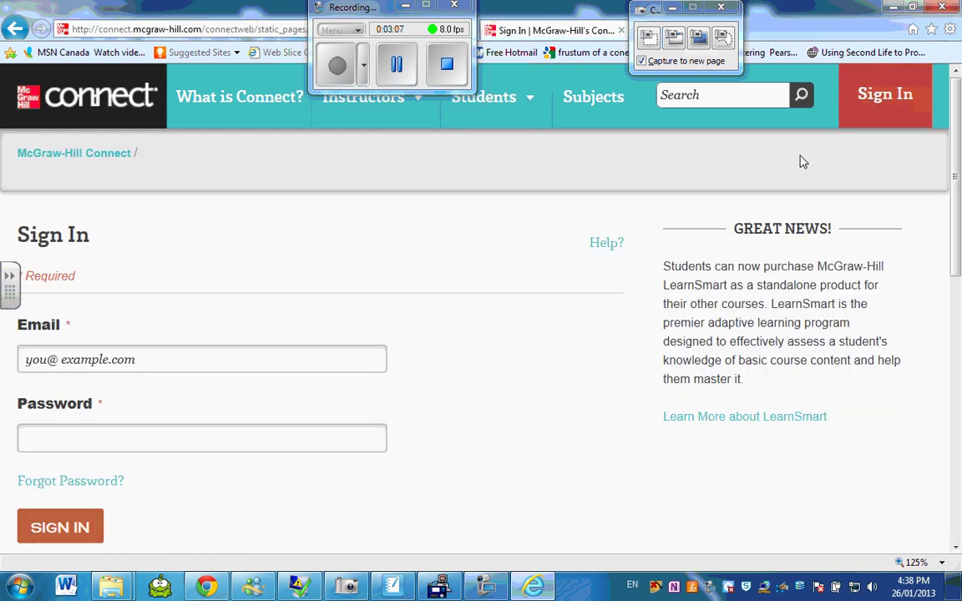
pyautogui.click(127, 364)
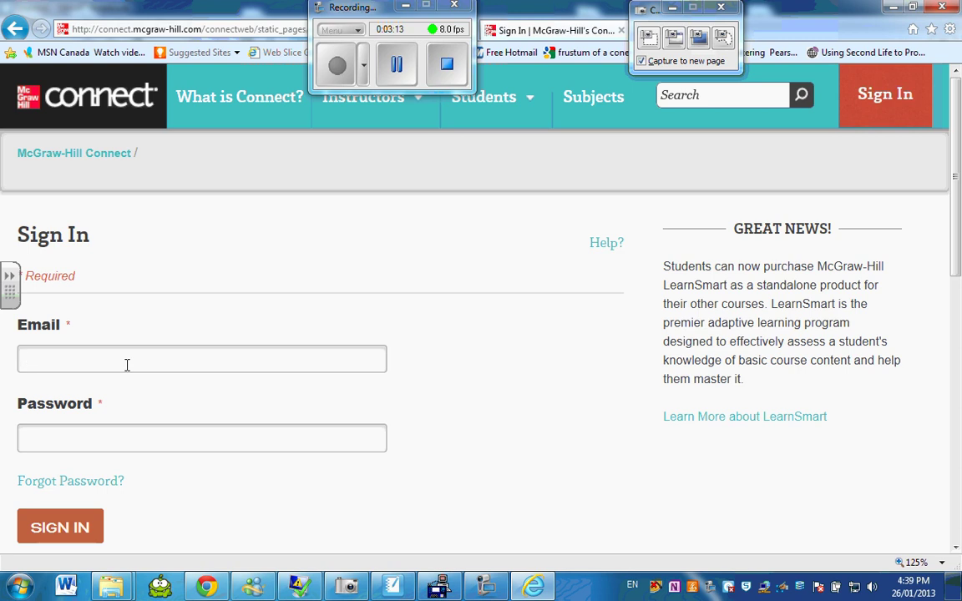
pyautogui.write('j')
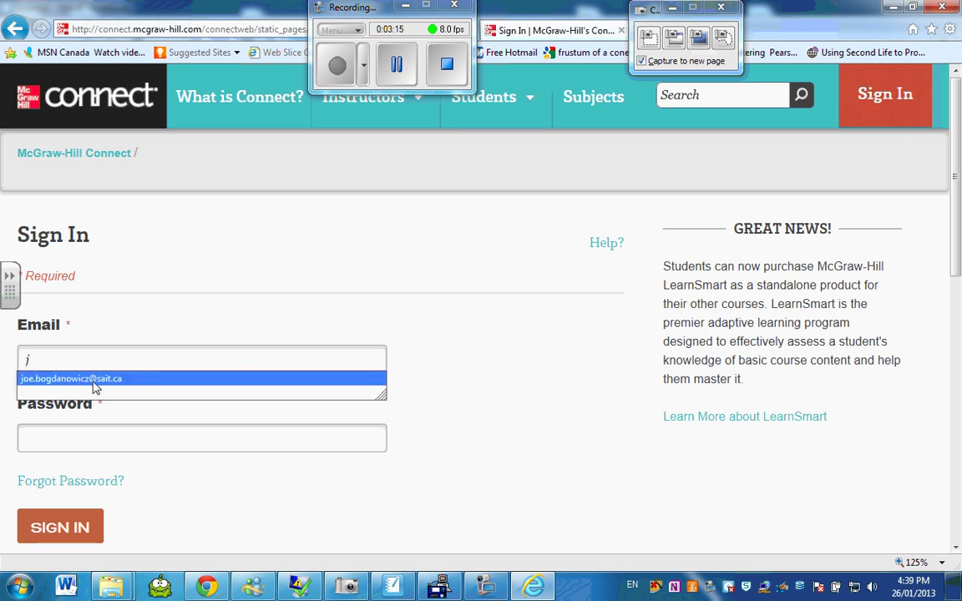
pyautogui.click(94, 379)
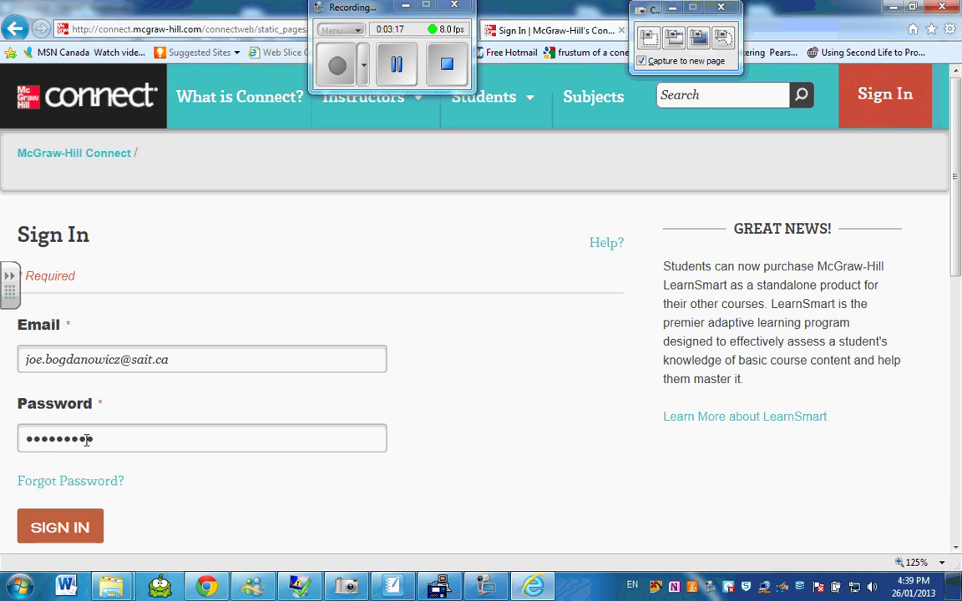
pyautogui.click(67, 526)
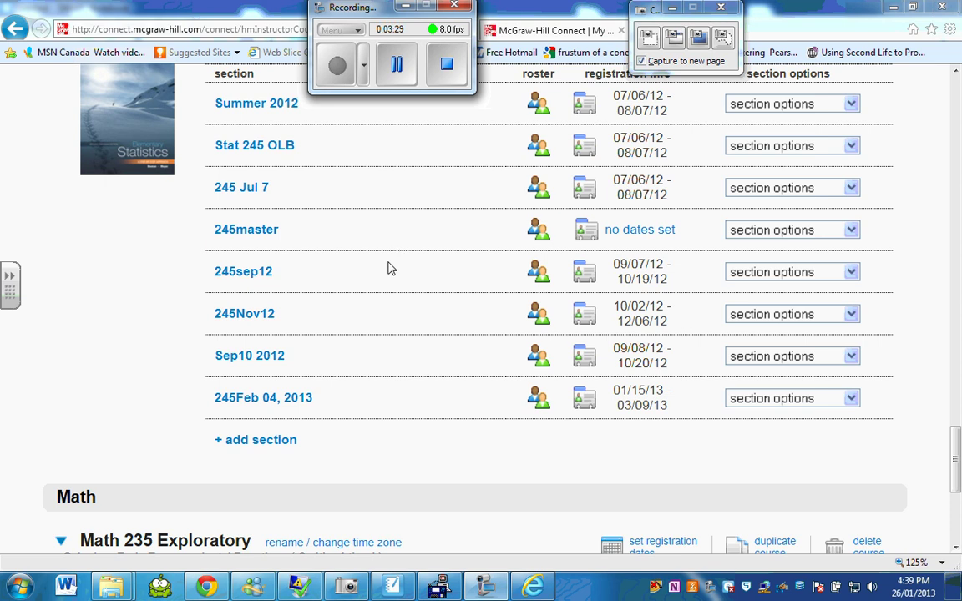
# - Open the 245Feb 04, 2013 section in student home view and review its full assignment list
pyautogui.click(264, 400)
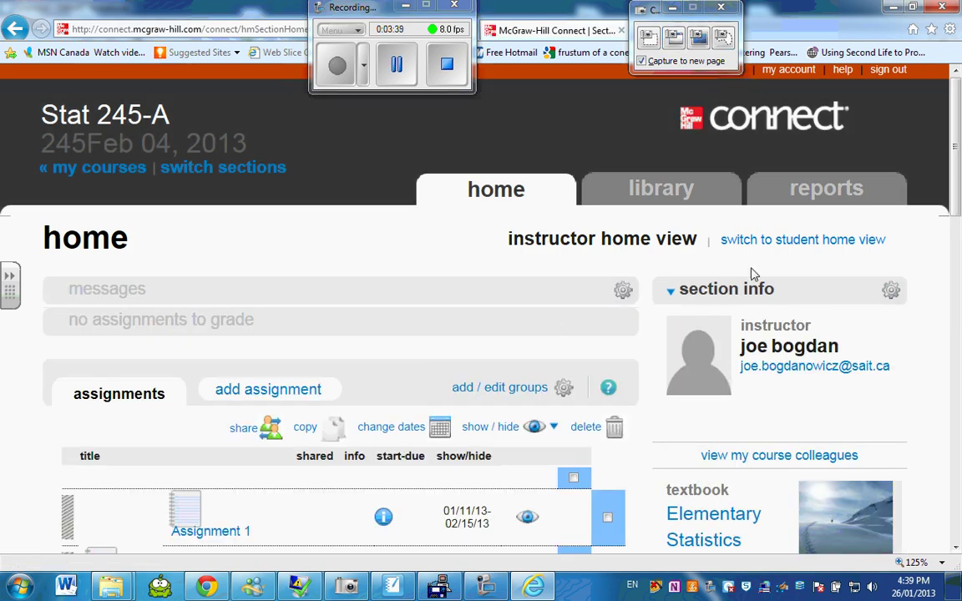
pyautogui.click(789, 241)
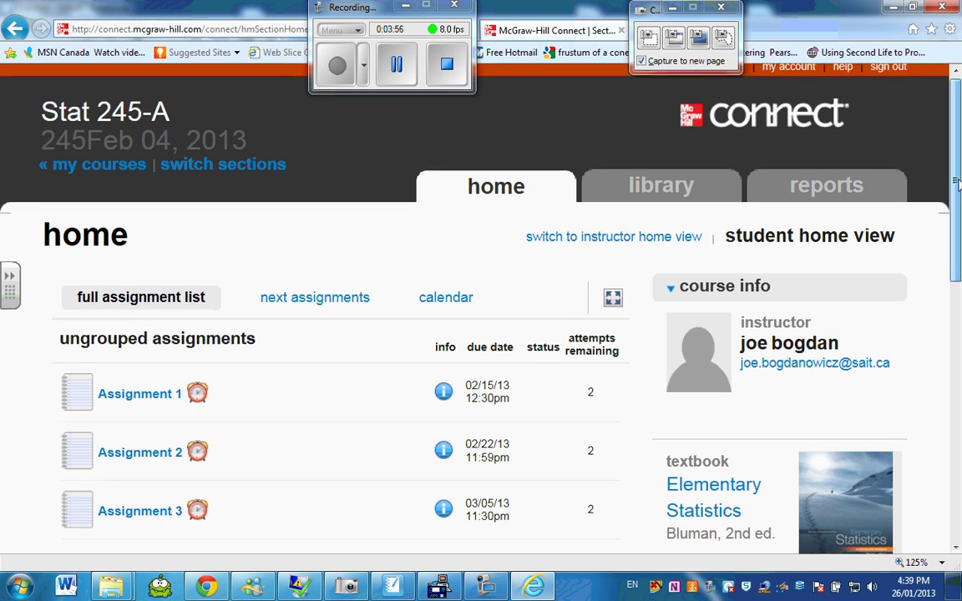
pyautogui.moveTo(958, 182); pyautogui.dragTo(958, 209)
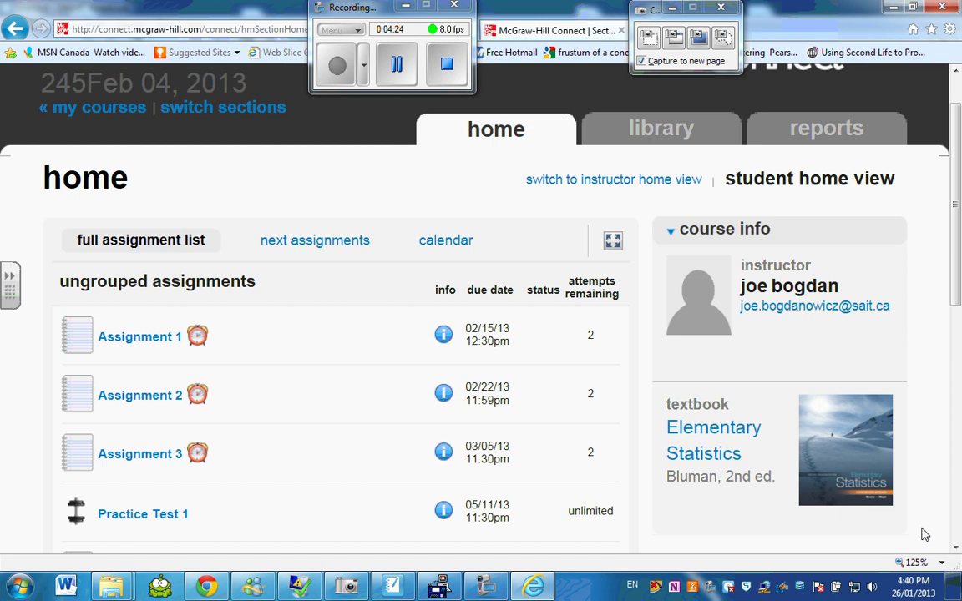
pyautogui.scroll(-5, 958, 553)
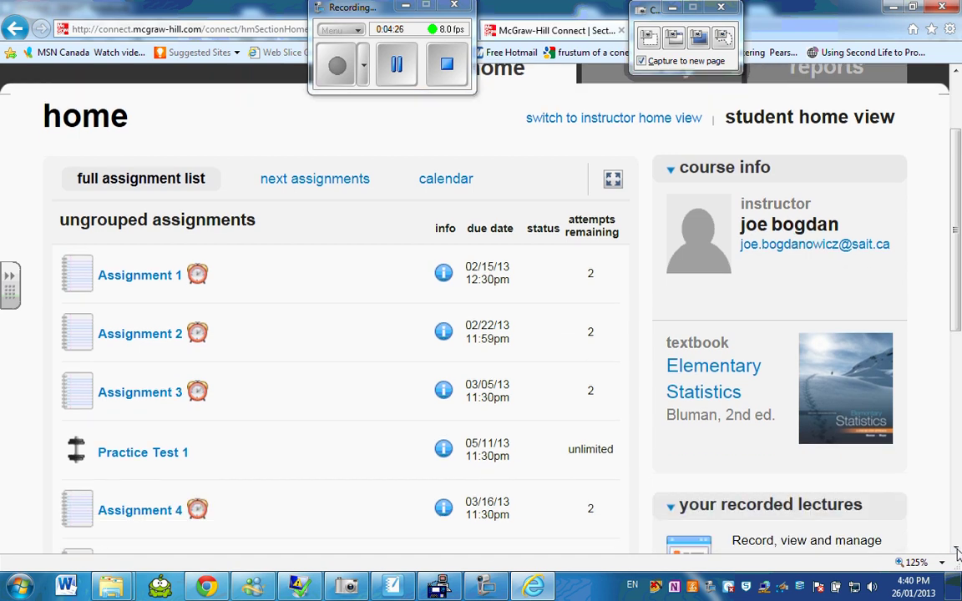
pyautogui.scroll(-2, 957, 552)
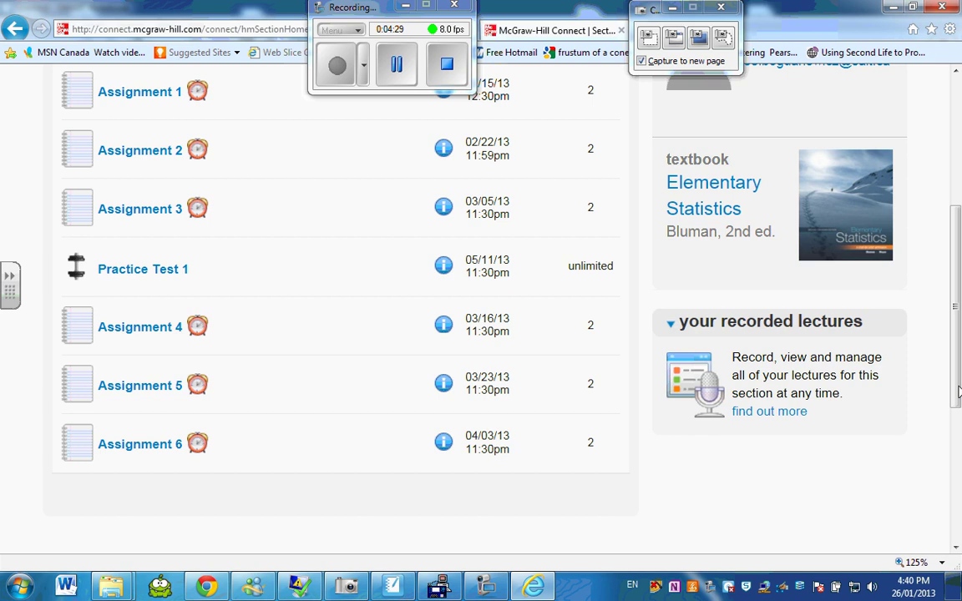
pyautogui.moveTo(959, 393); pyautogui.dragTo(959, 287)
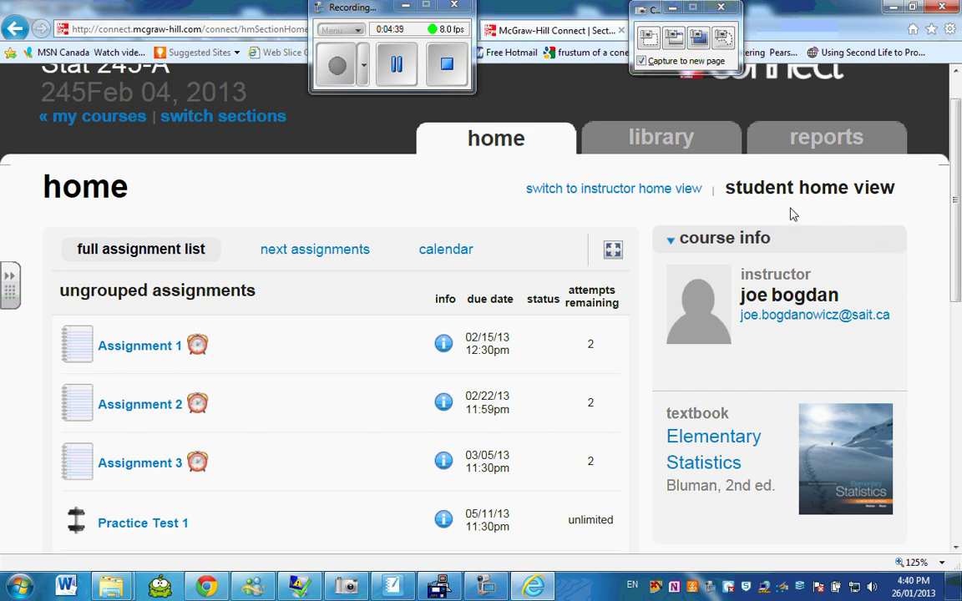
# - Open the Elementary Statistics ebook from the section's library and go to Chapter 3, Data Description
pyautogui.click(673, 142)
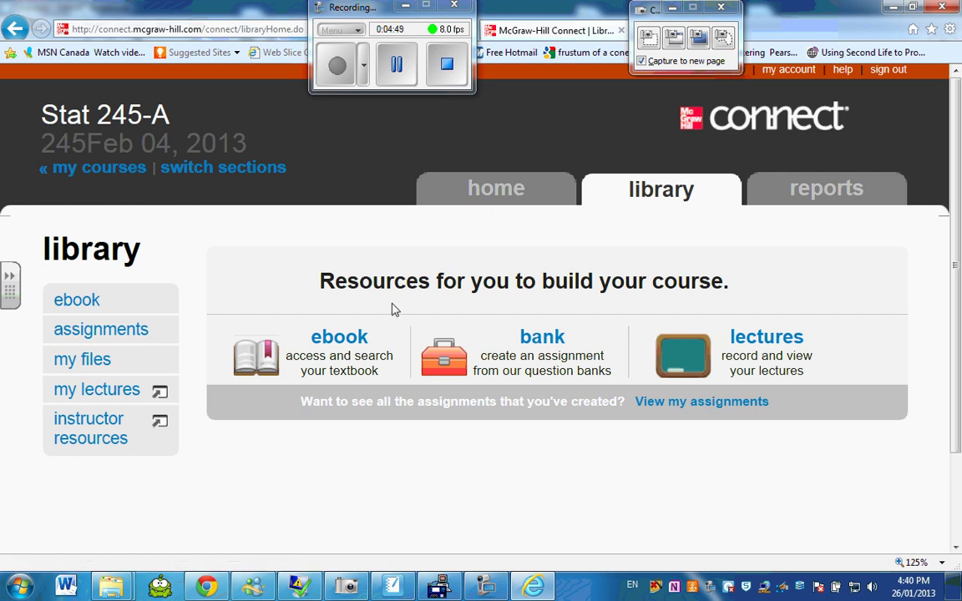
pyautogui.click(350, 343)
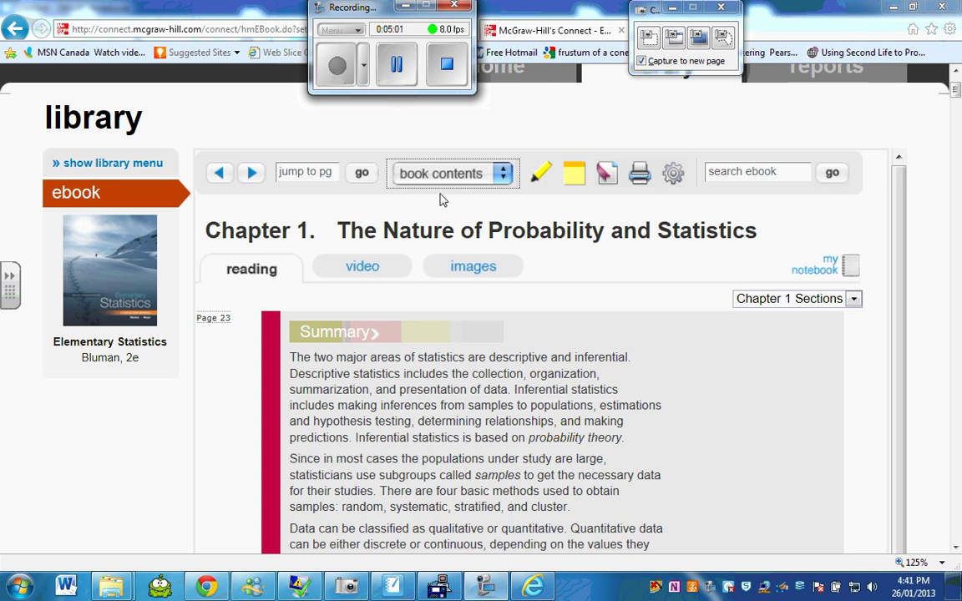
pyautogui.click(503, 179)
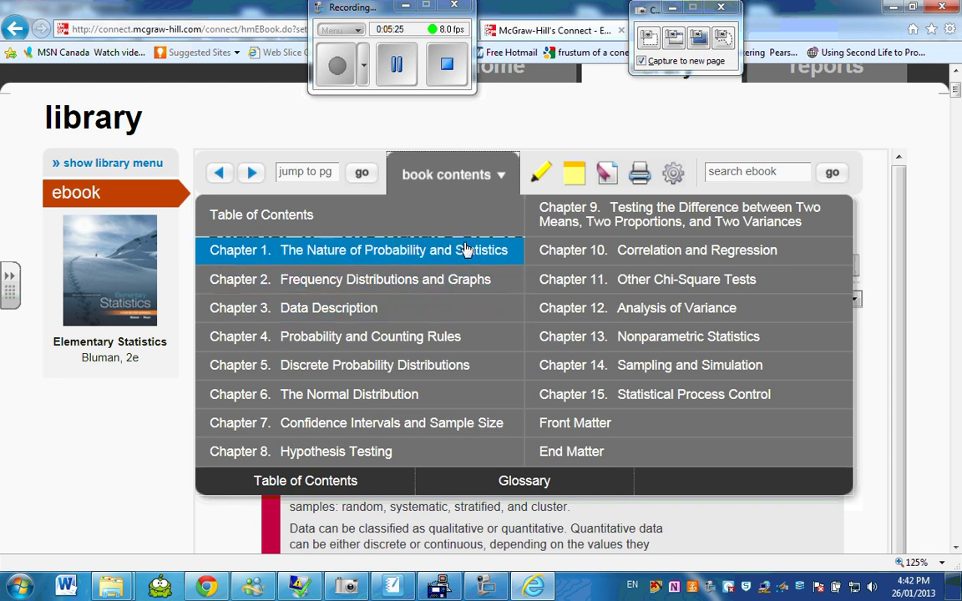
pyautogui.click(457, 309)
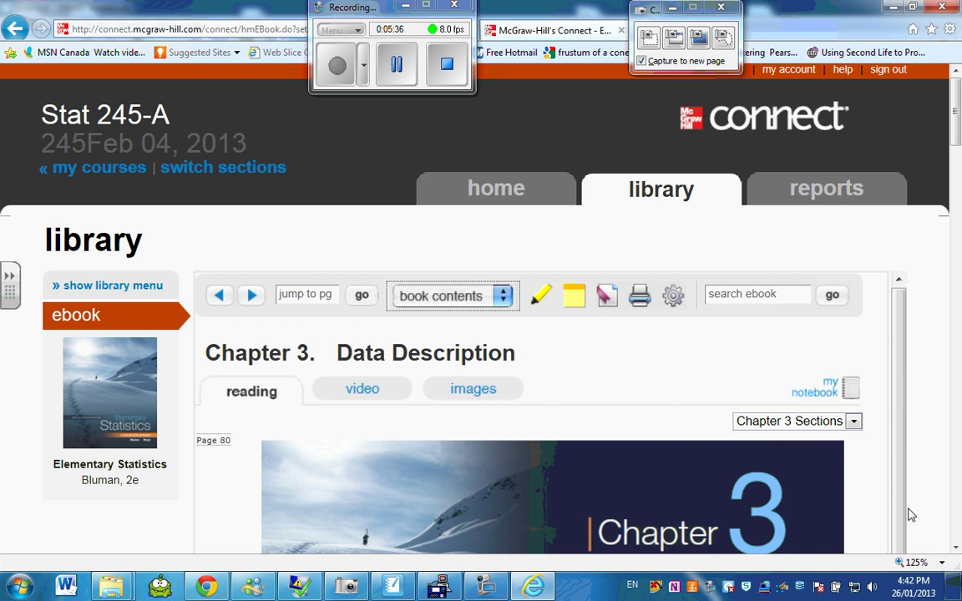
pyautogui.click(955, 548)
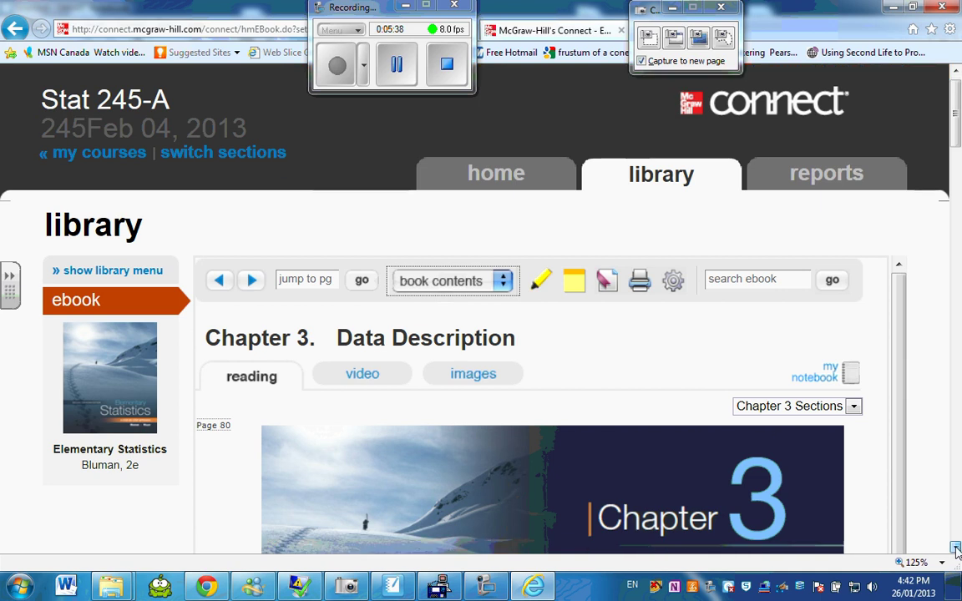